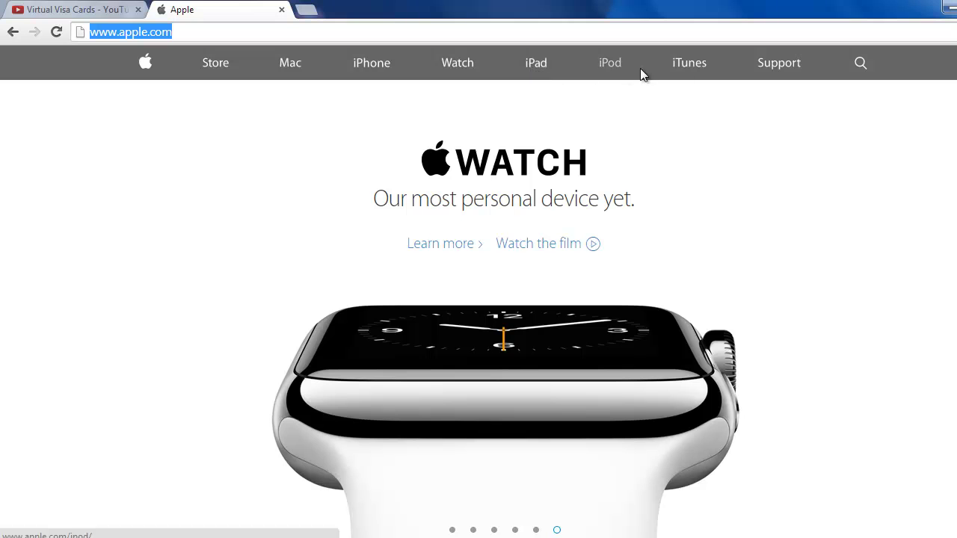
click(686, 66)
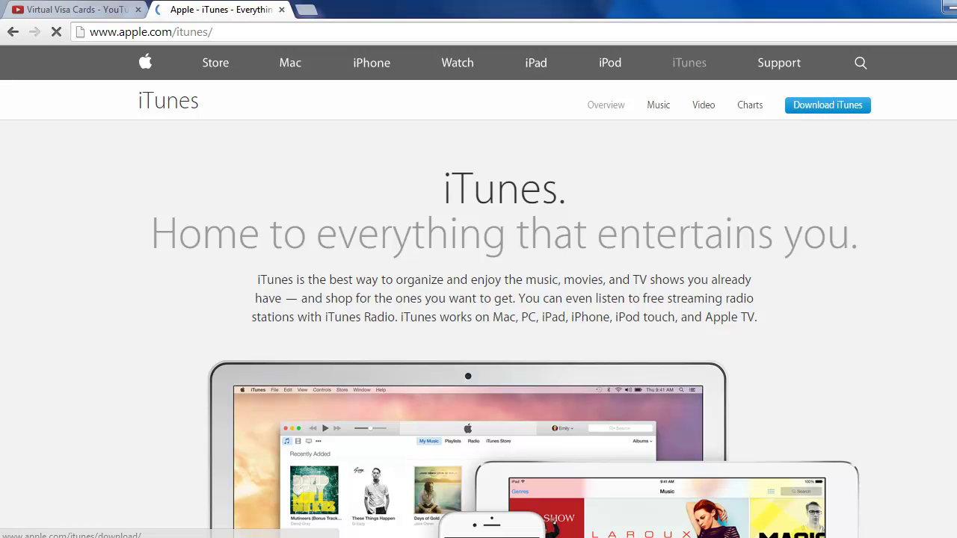
scroll(478, 299, down, 2)
scroll(479, 299, down, 3)
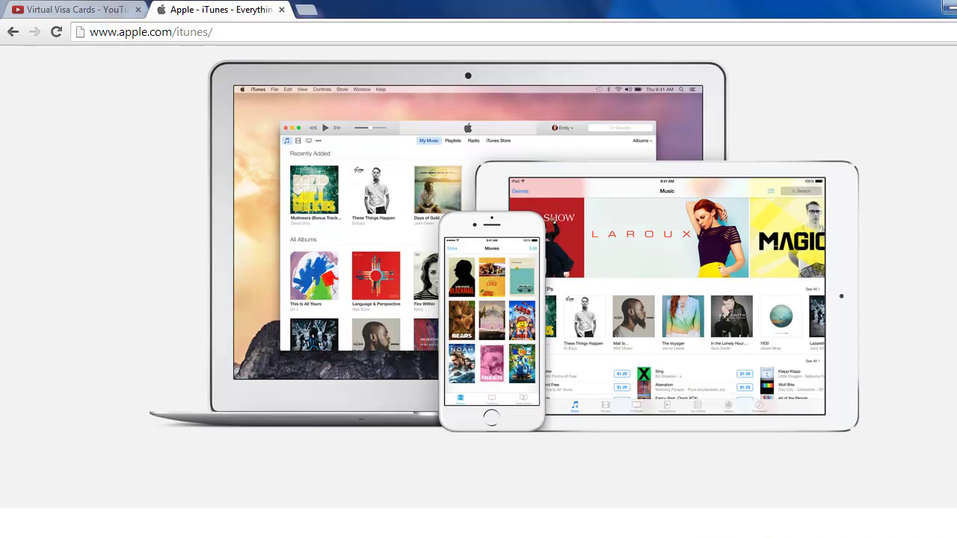
scroll(478, 299, up, 3)
scroll(478, 299, up, 1)
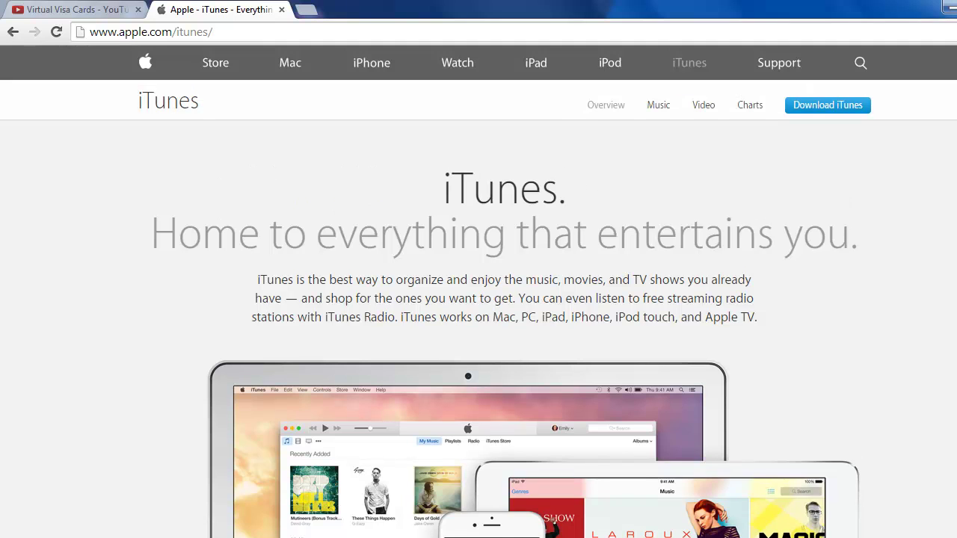
Download the iTunes 12.0.1 64-bit Windows installer (iTunes64Setup) with Download Now.
click(832, 109)
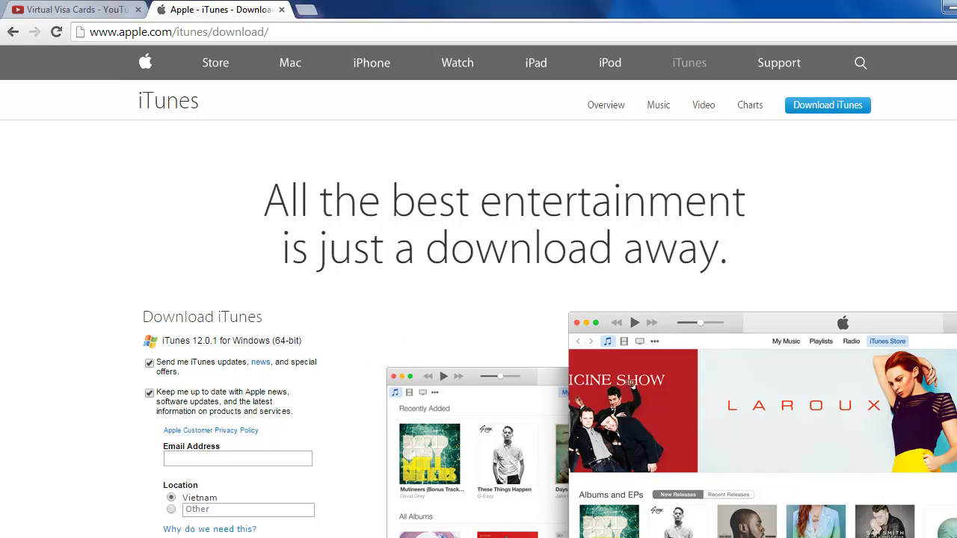
scroll(478, 299, down, 3)
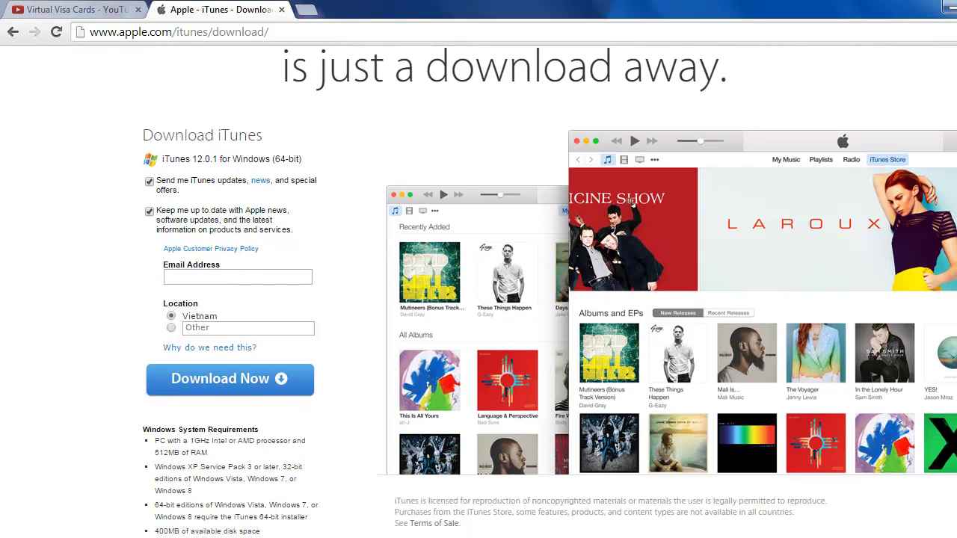
click(221, 378)
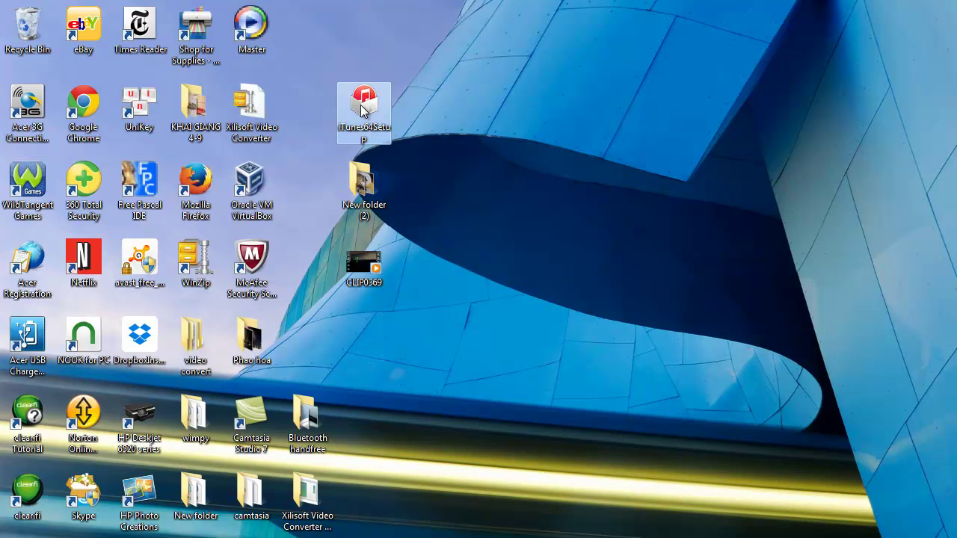
Run iTunes64Setup and install iTunes with the default installation options.
double_click(361, 109)
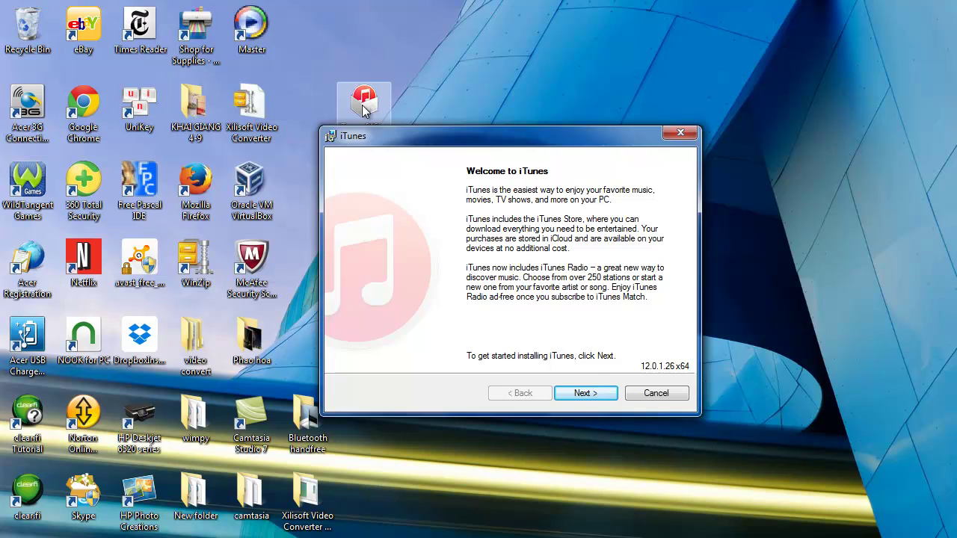
click(585, 393)
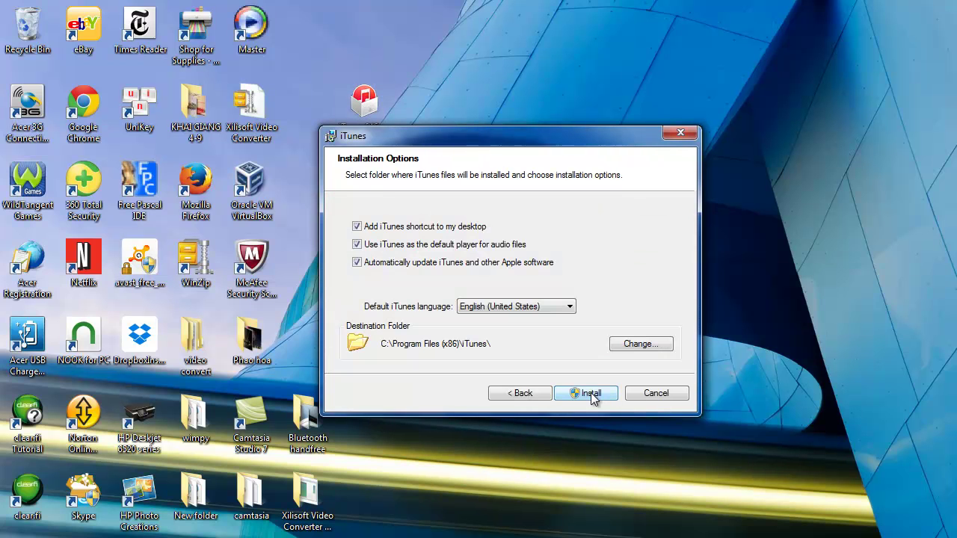
click(589, 393)
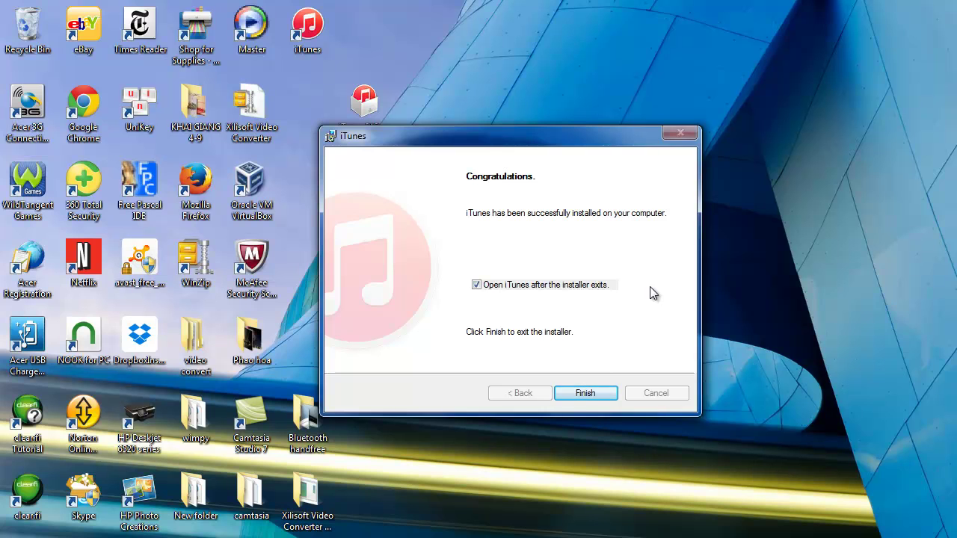
Finish the installer so iTunes launches, and agree to the iTunes licence agreement.
click(587, 393)
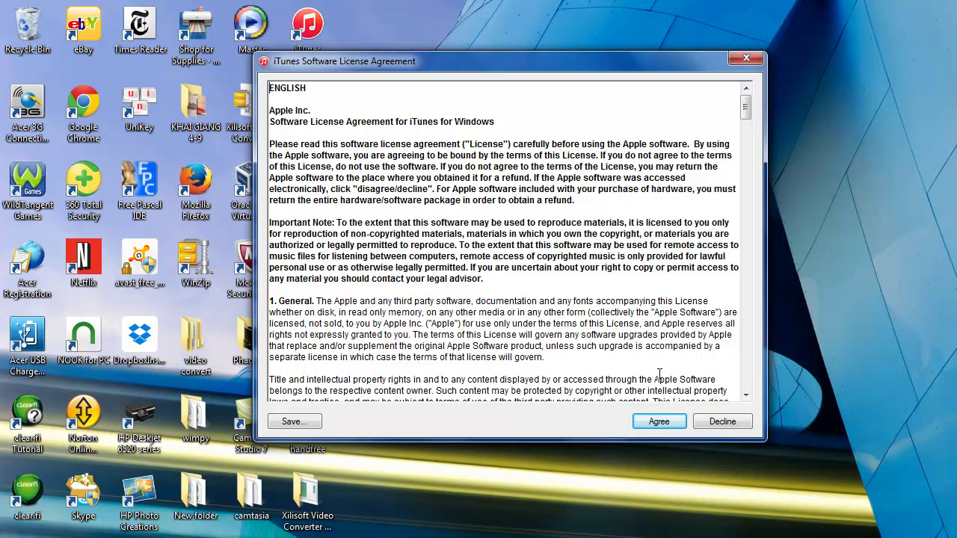
click(660, 422)
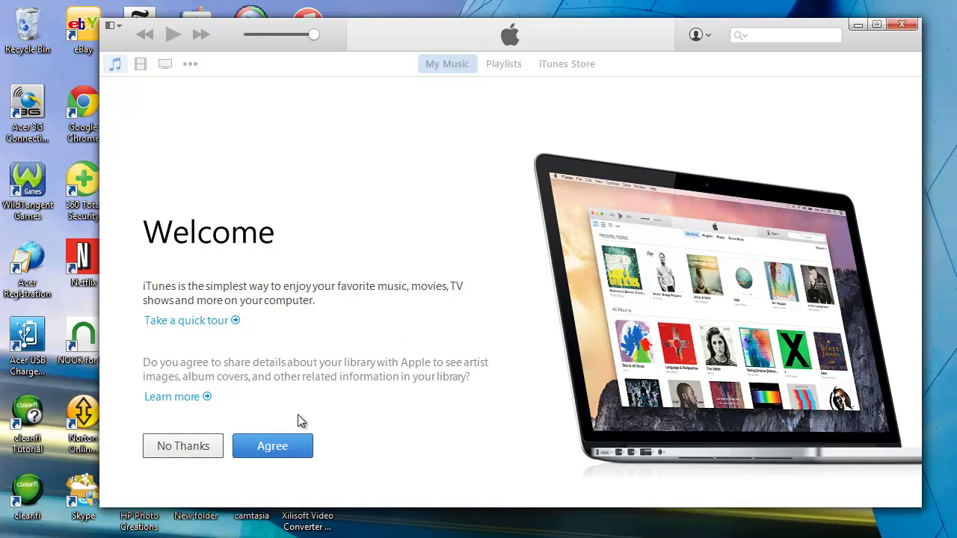
Agree to share library details with Apple, then go to the iTunes Store and show the media categories.
click(277, 452)
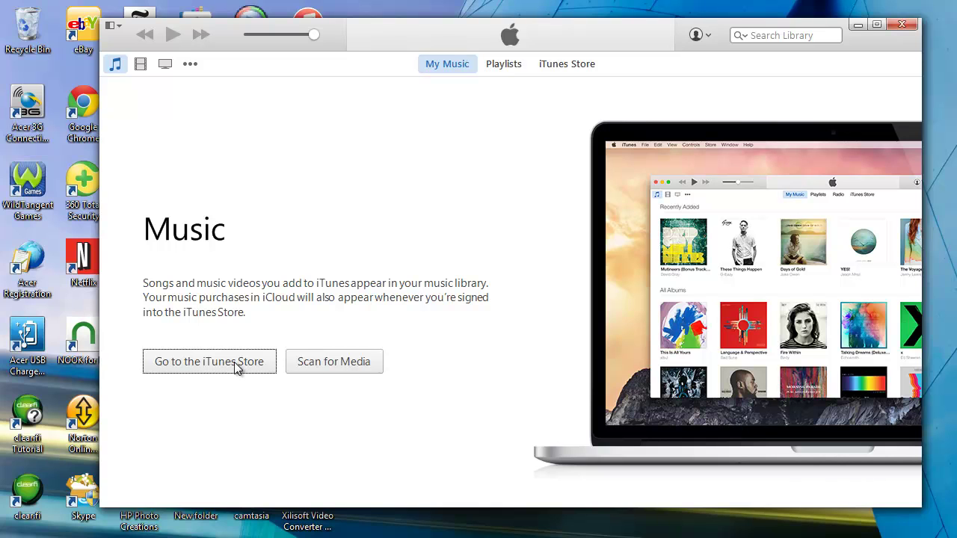
click(234, 361)
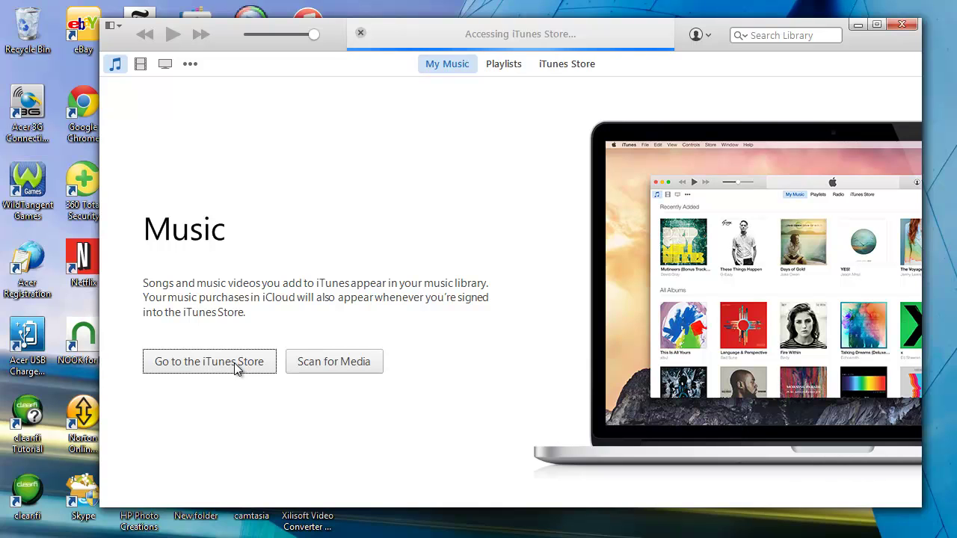
click(189, 65)
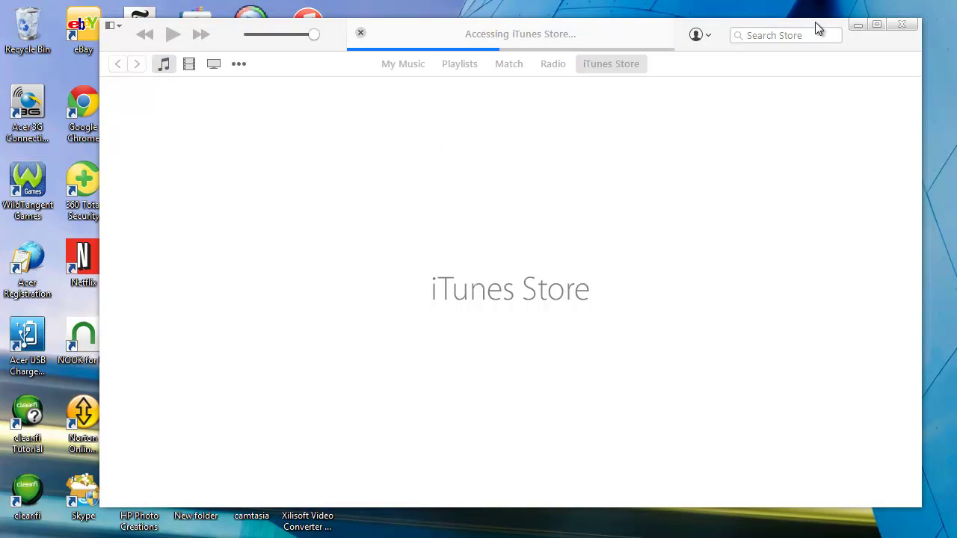
Sign in to the iTunes Store with the Apple ID e-mail and its password.
click(707, 36)
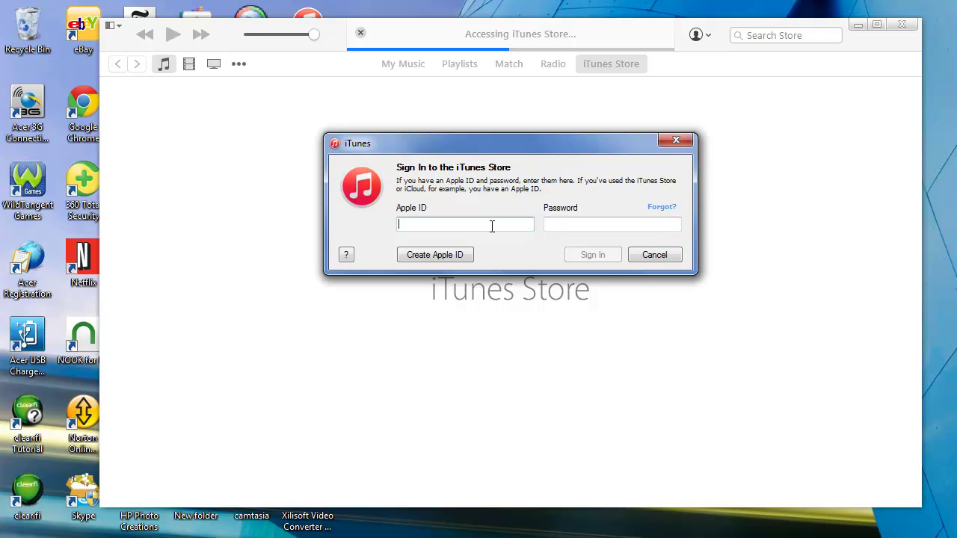
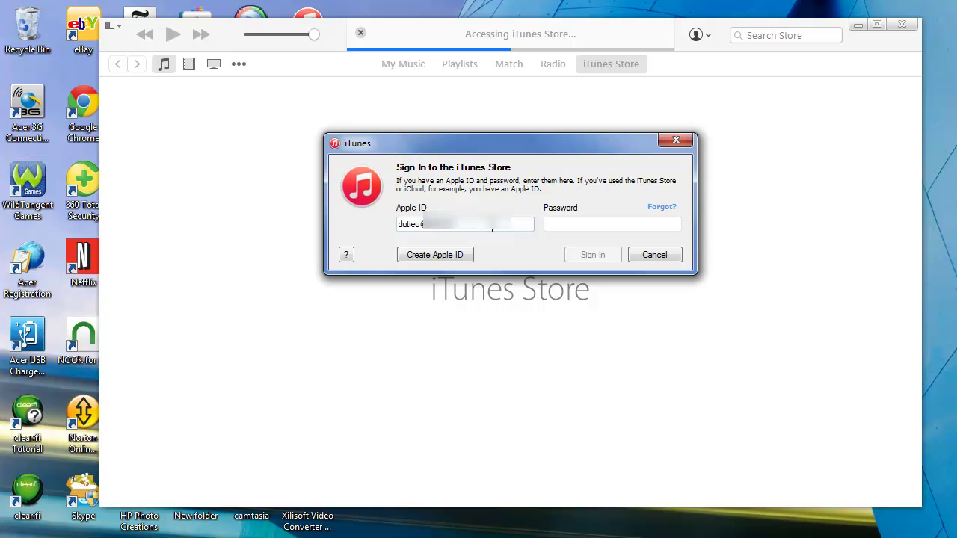
key(Tab)
text(••••)
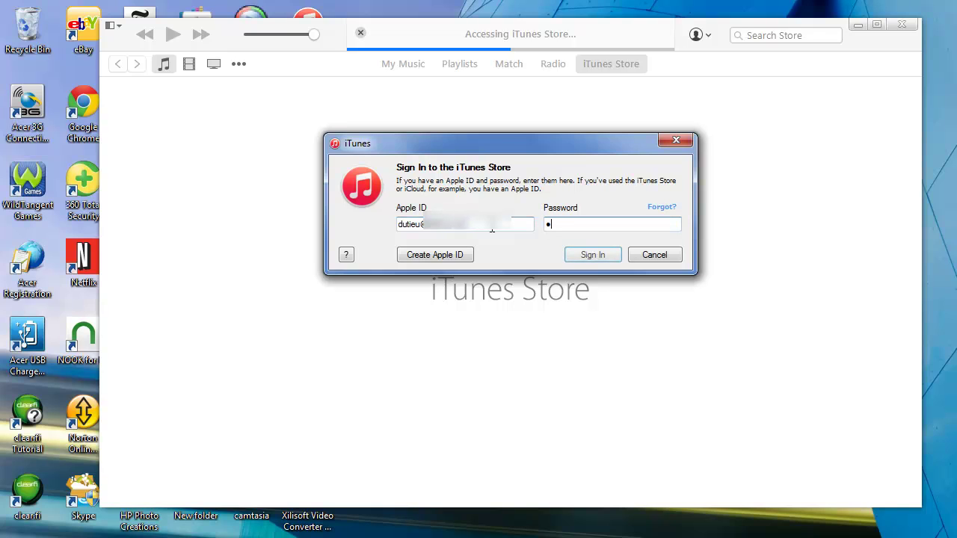
text(•••••)
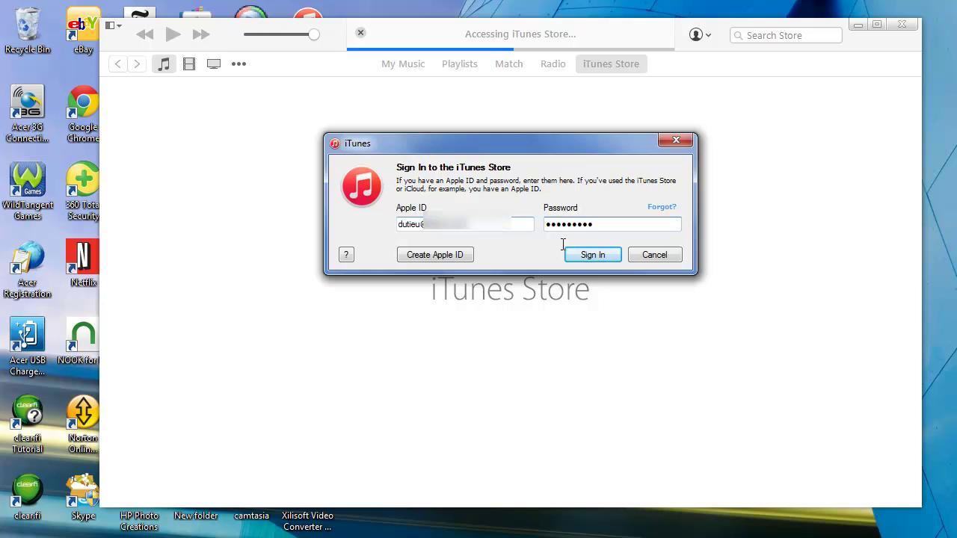
click(597, 255)
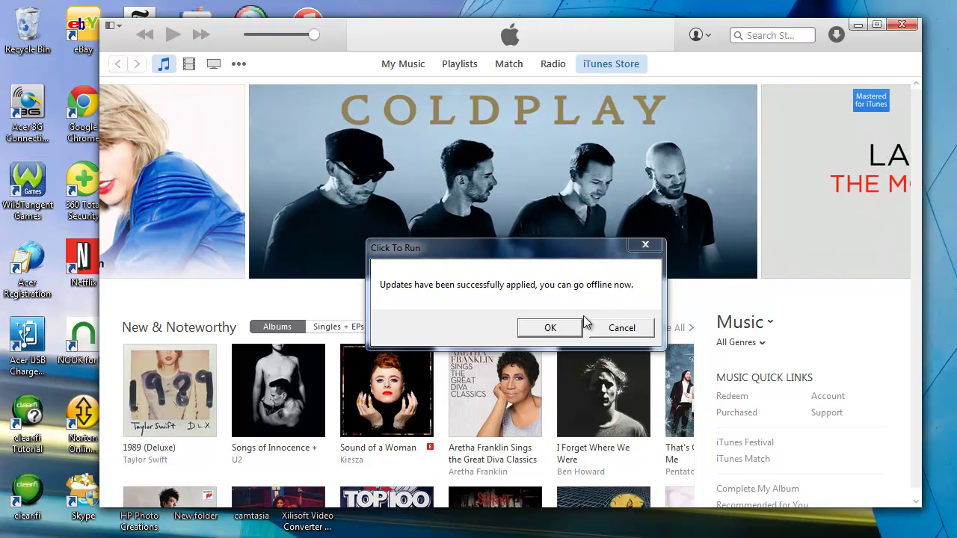
Click OK on the Click To Run 'Updates have been successfully applied' notice.
click(555, 329)
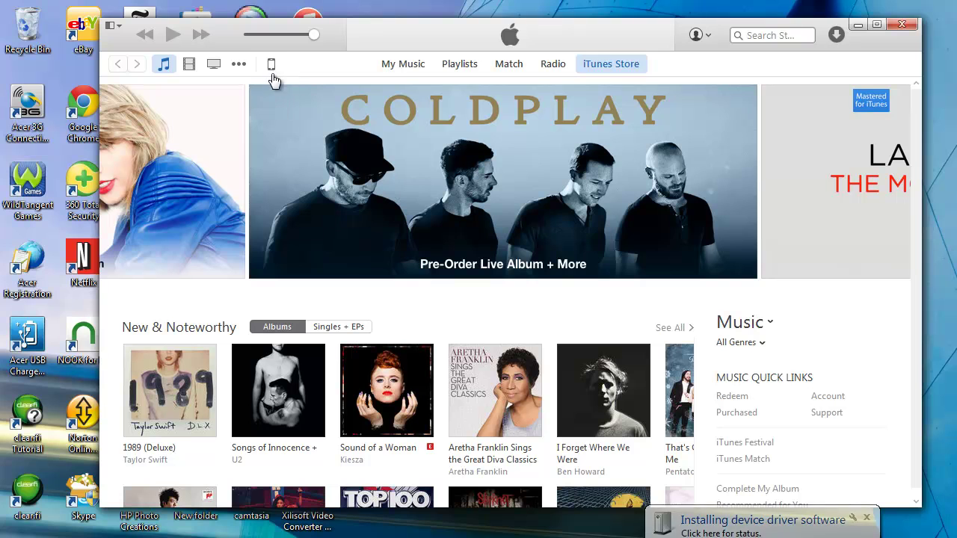
Open the connected iPhone, cancel the 7.1.2 update, and choose Remind me later for iCloud Control Panel.
click(272, 64)
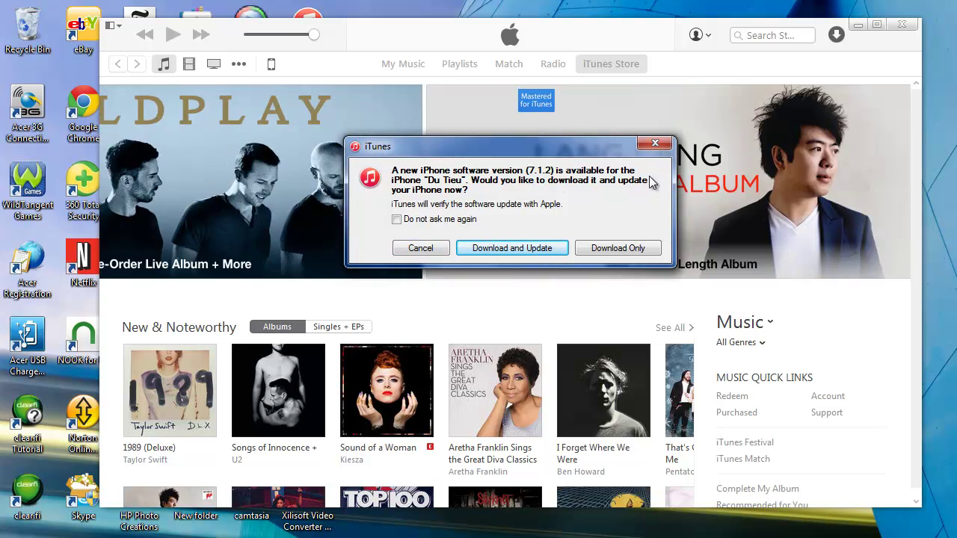
click(425, 249)
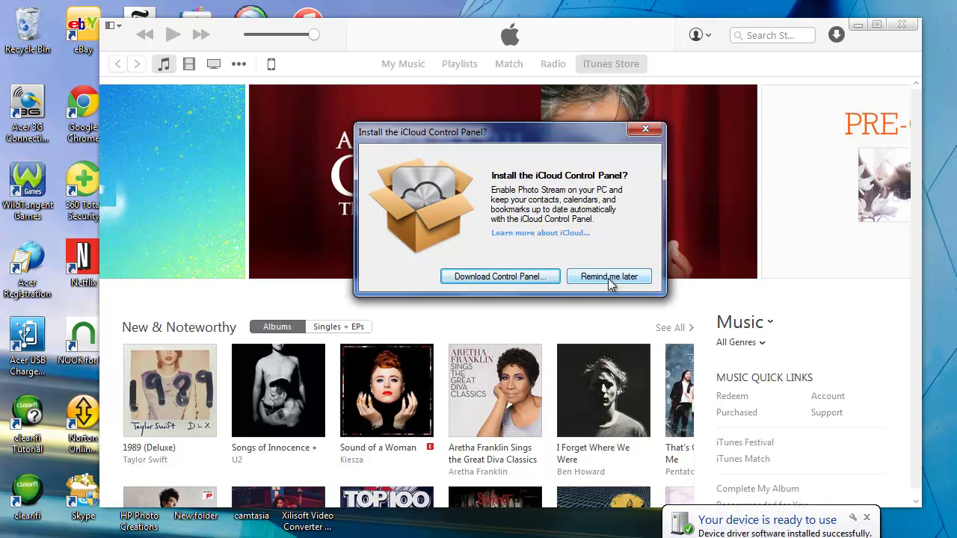
click(609, 278)
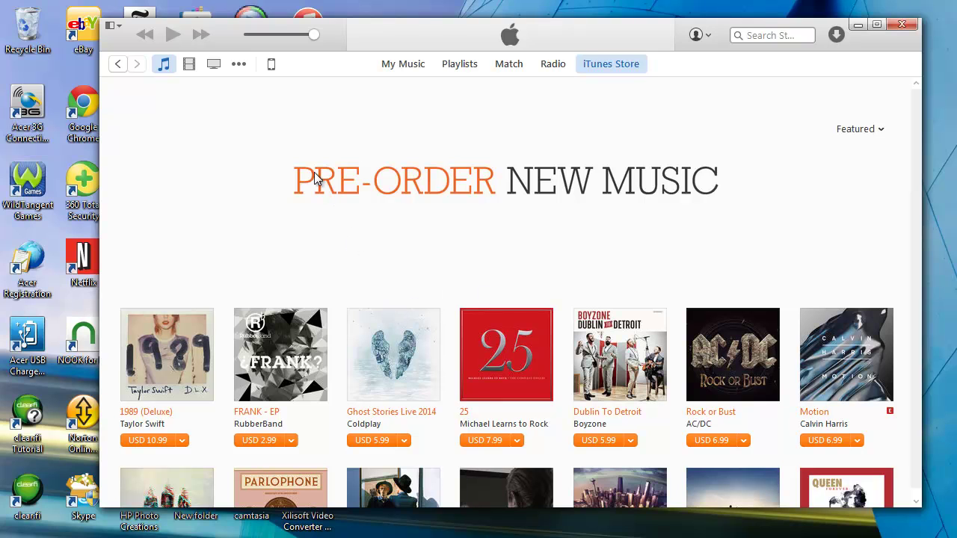
On the iPhone's Summary page, switch automatic backups from iCloud to This computer.
click(272, 65)
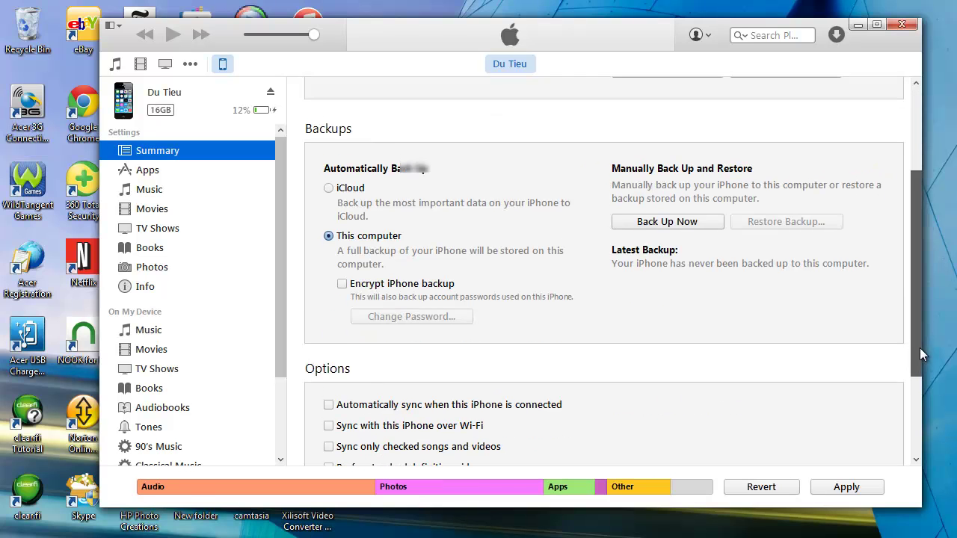
drag(919, 348, 940, 324)
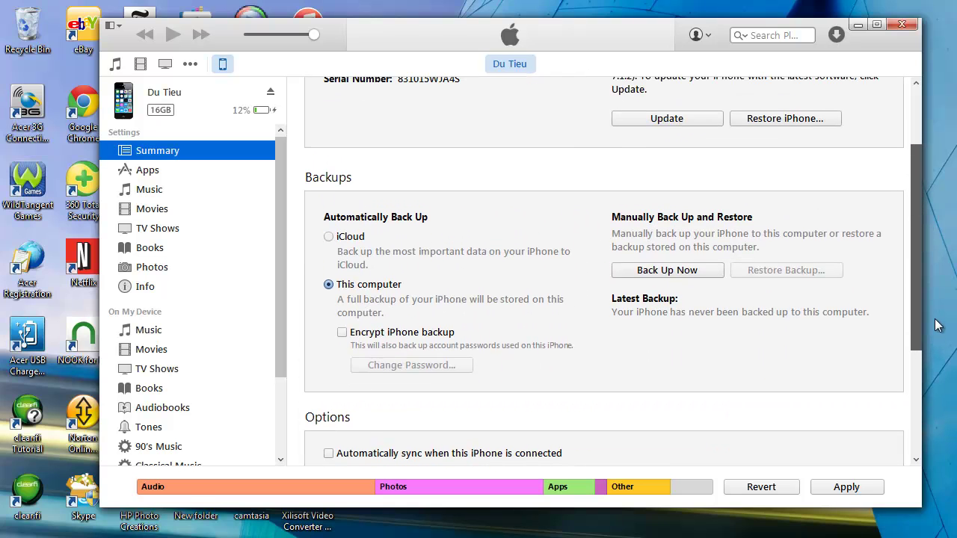
Run Back Up Now, choosing Don't Back Up Apps, and let the backup complete.
click(661, 277)
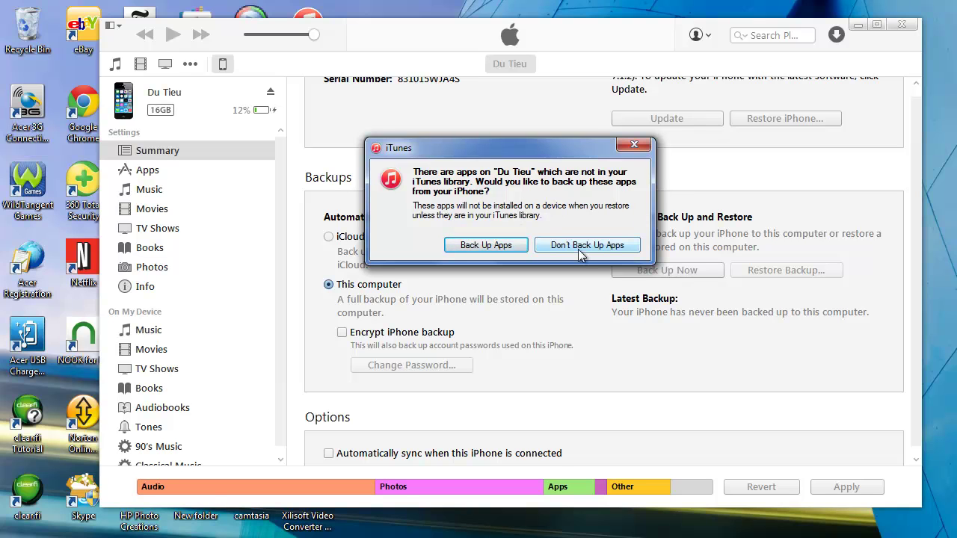
click(562, 249)
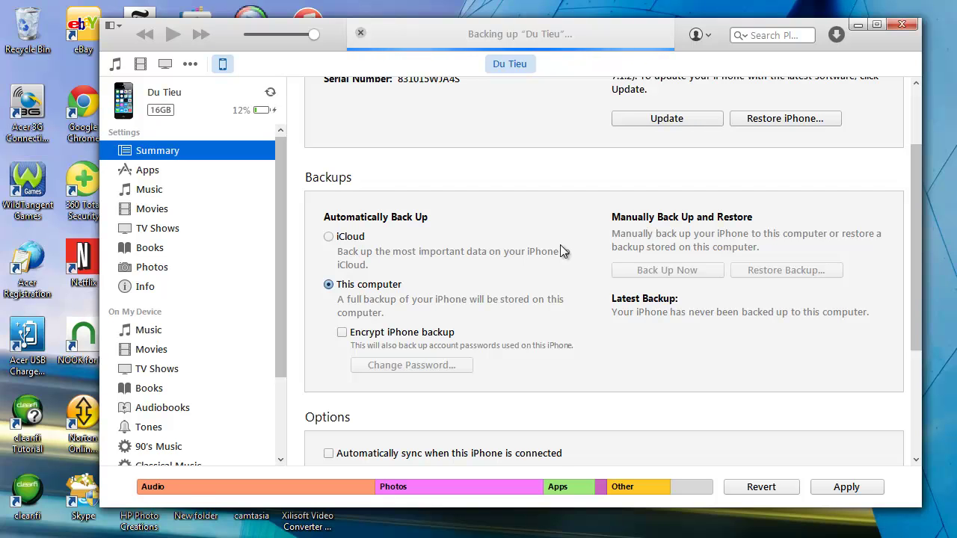
scroll(911, 308, down, 2)
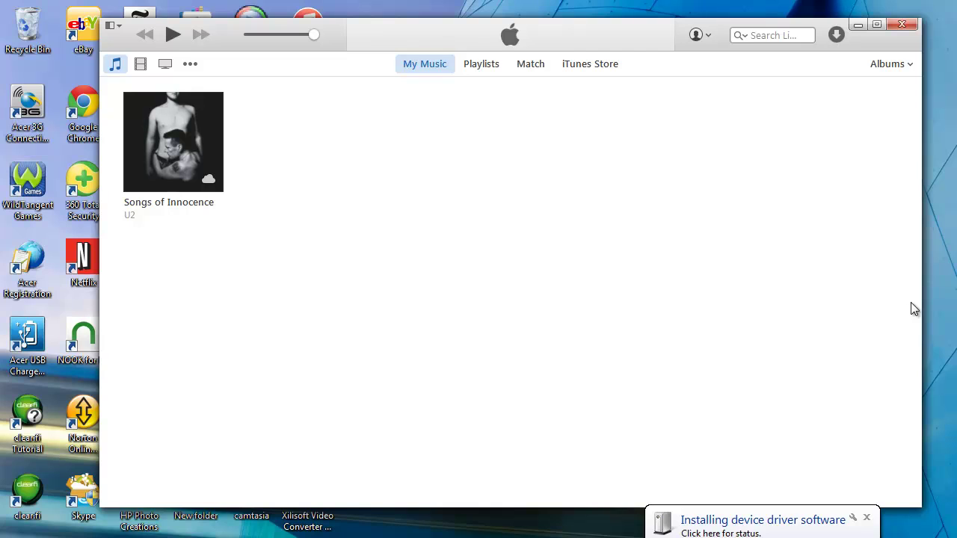
Show the new iPhone's 'Welcome to Your New iPhone' page offering today's 8:28 PM backup.
key(ctrl+3)
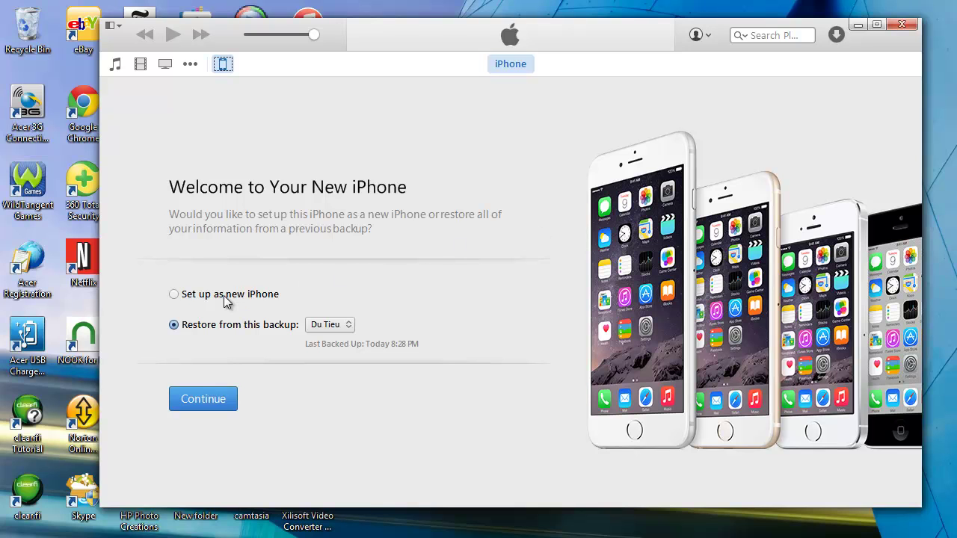
Choose 'Restore from this backup', keep today's 8:28 PM backup selected, and continue.
click(174, 296)
click(174, 325)
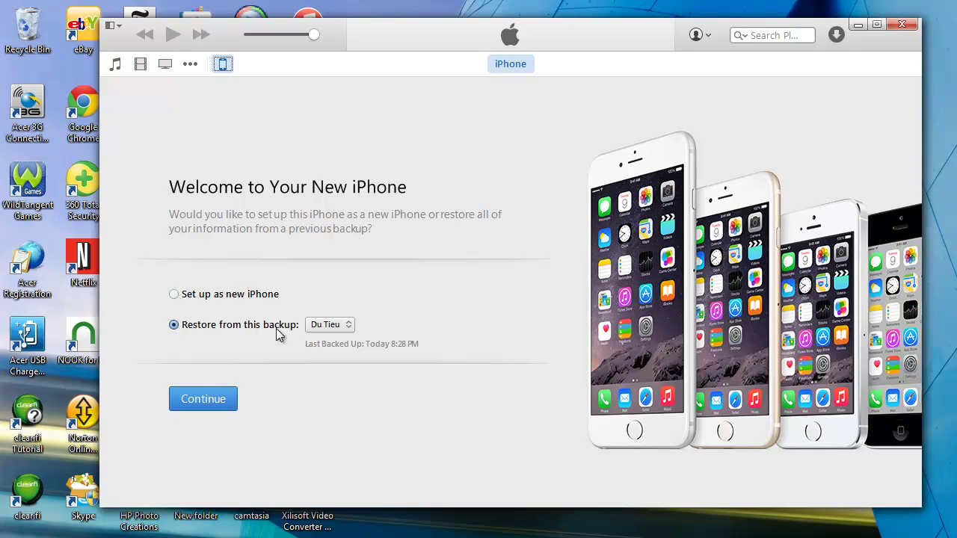
click(348, 326)
click(351, 323)
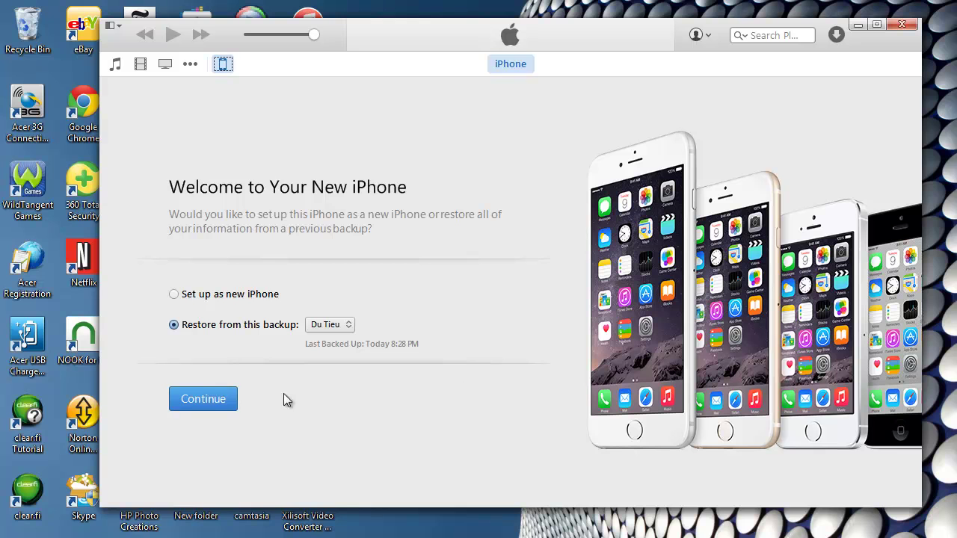
click(209, 406)
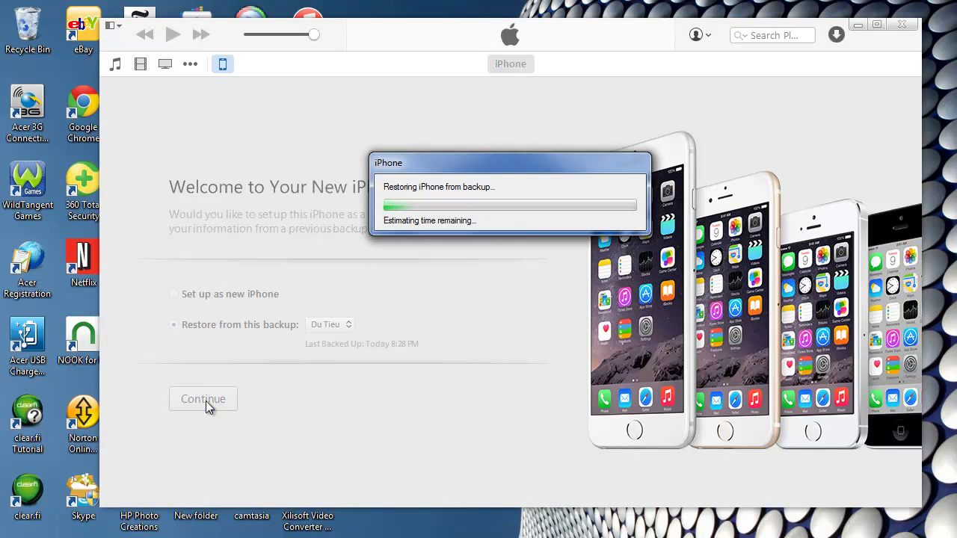